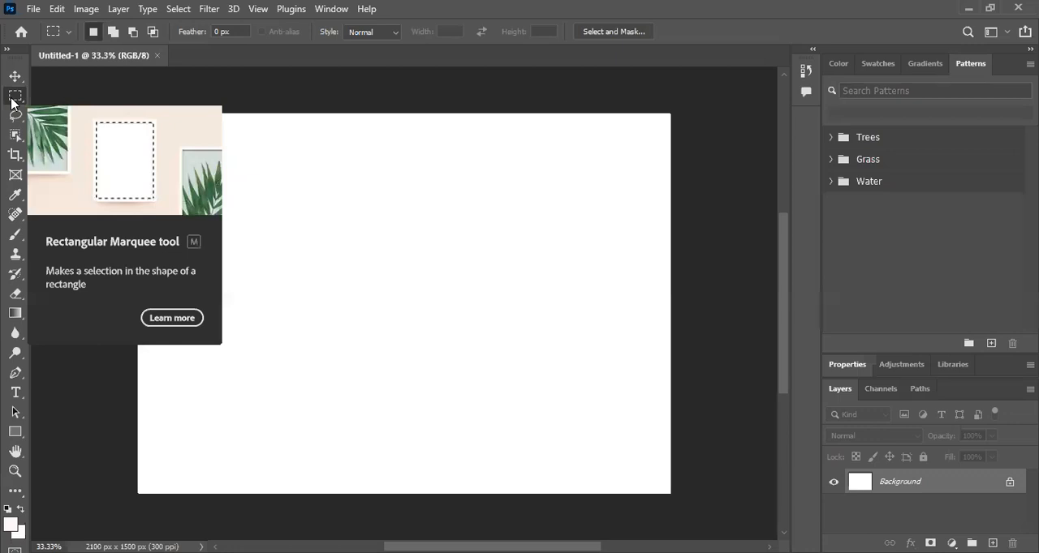
right_click(11, 99)
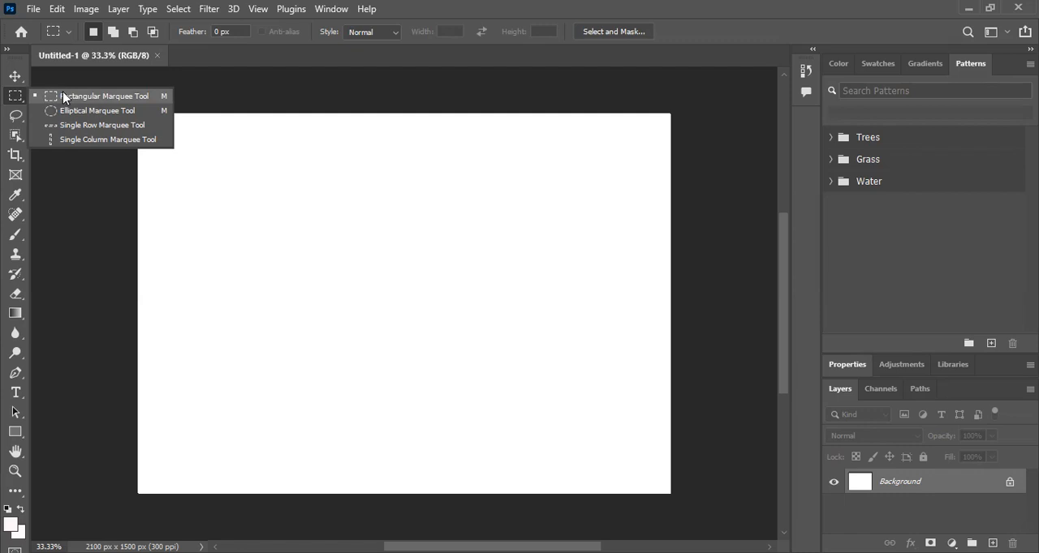
click(16, 98)
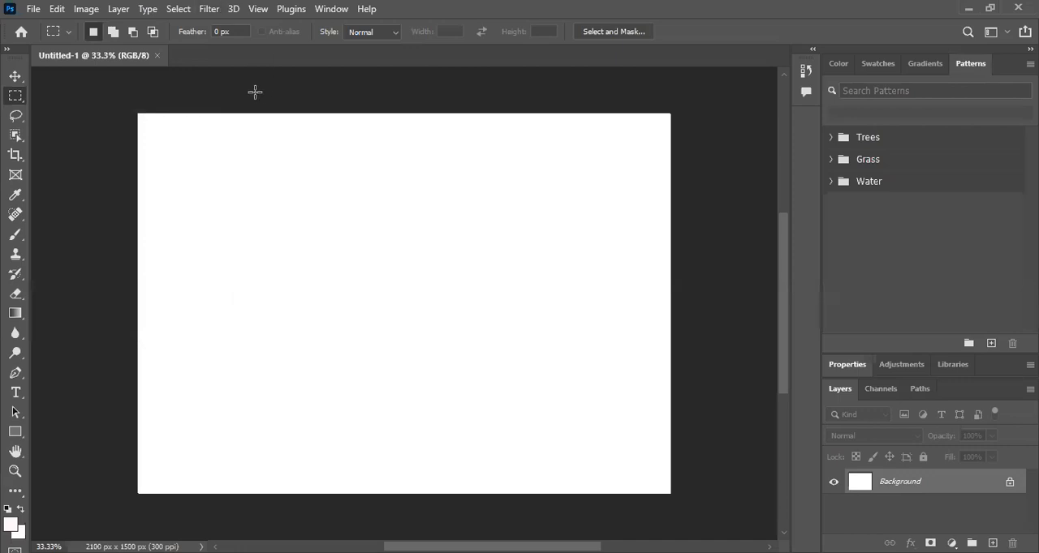
Step: Open the image white marquee.jpg from the gd folder
click(32, 11)
click(44, 34)
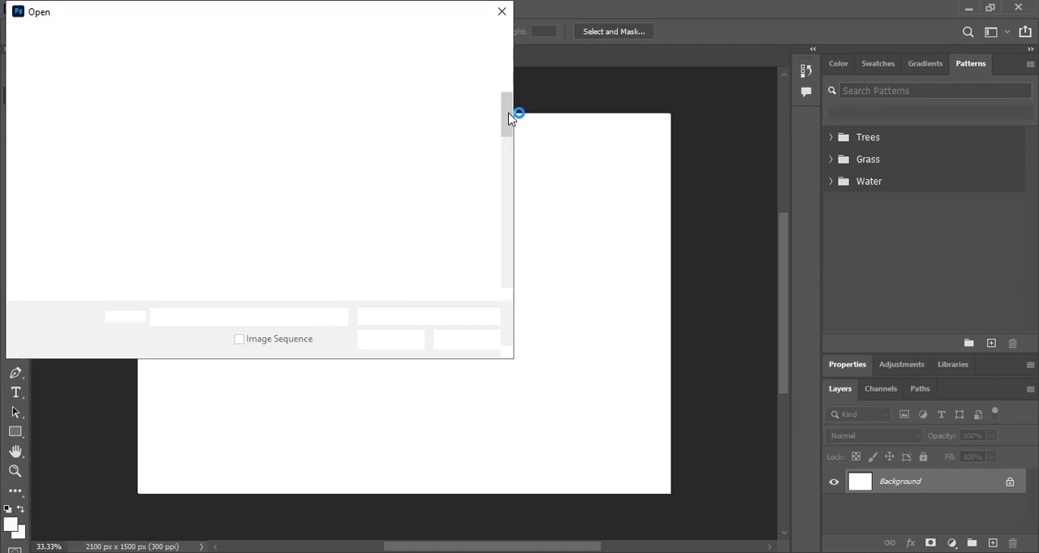
drag(507, 201, 505, 279)
double_click(192, 280)
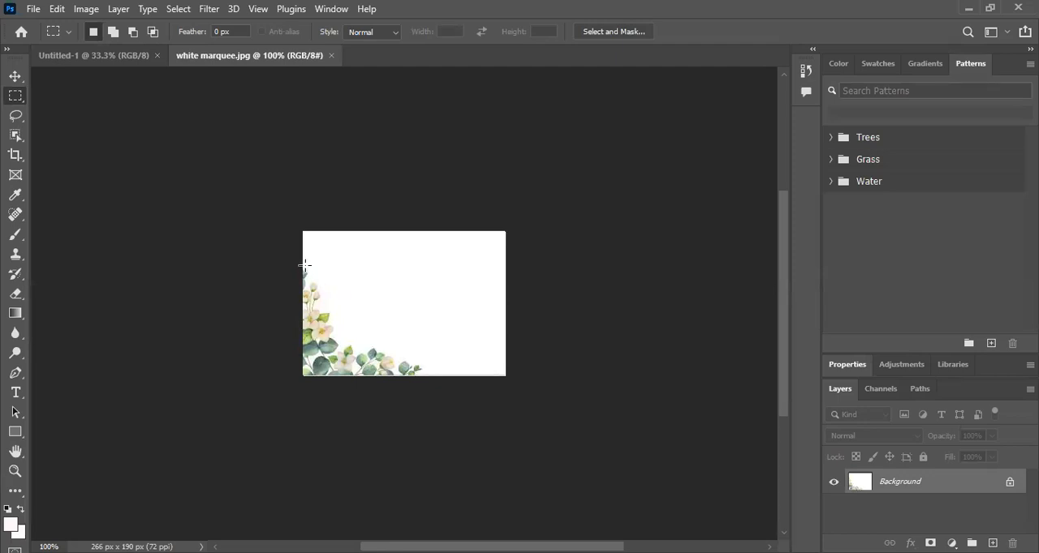
Step: Select the floral corner with a rectangular marquee about 182 × 146 px, scale it proportionally to about 51%, apply the transform and deselect
right_click(12, 99)
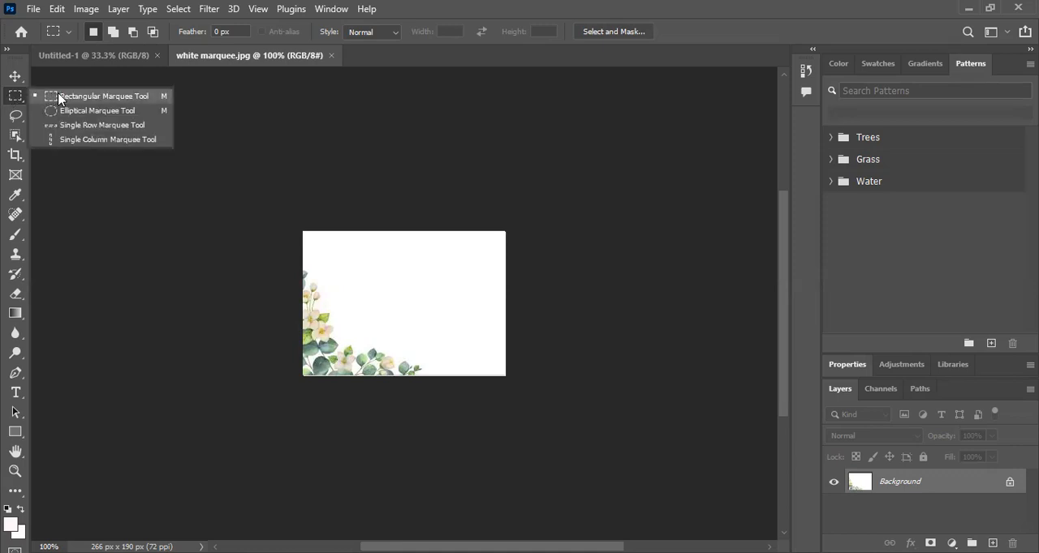
click(57, 94)
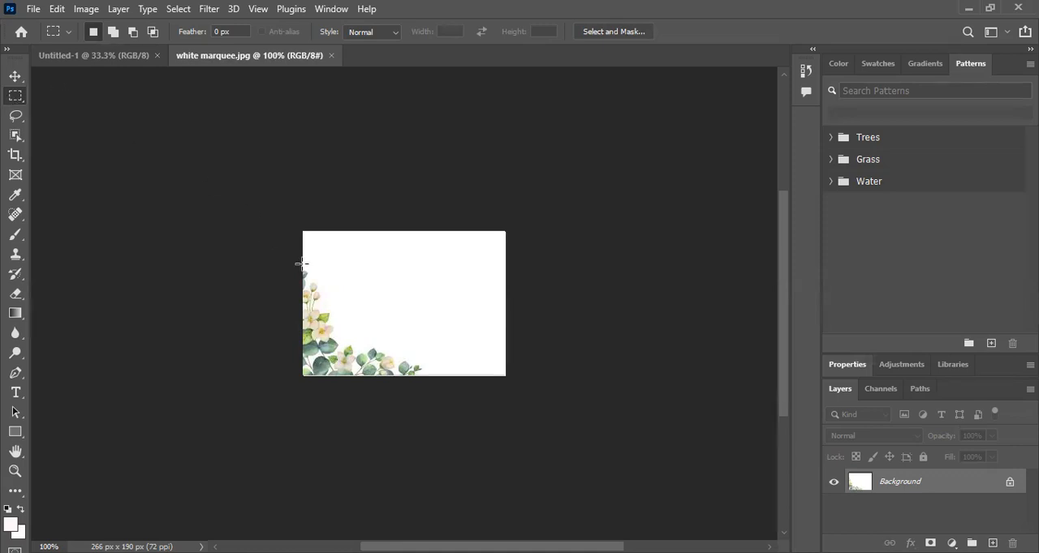
drag(303, 266, 437, 379)
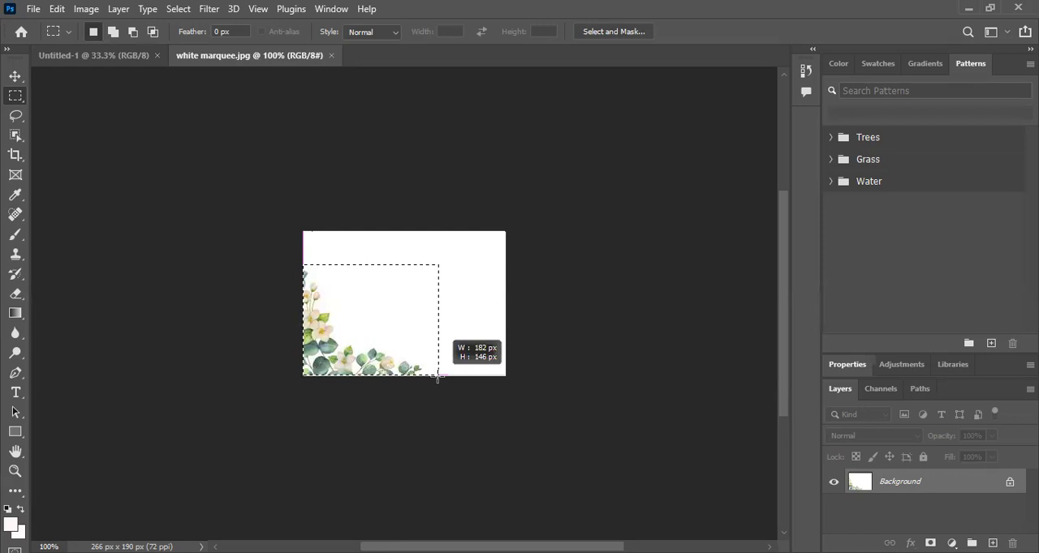
drag(438, 379, 438, 378)
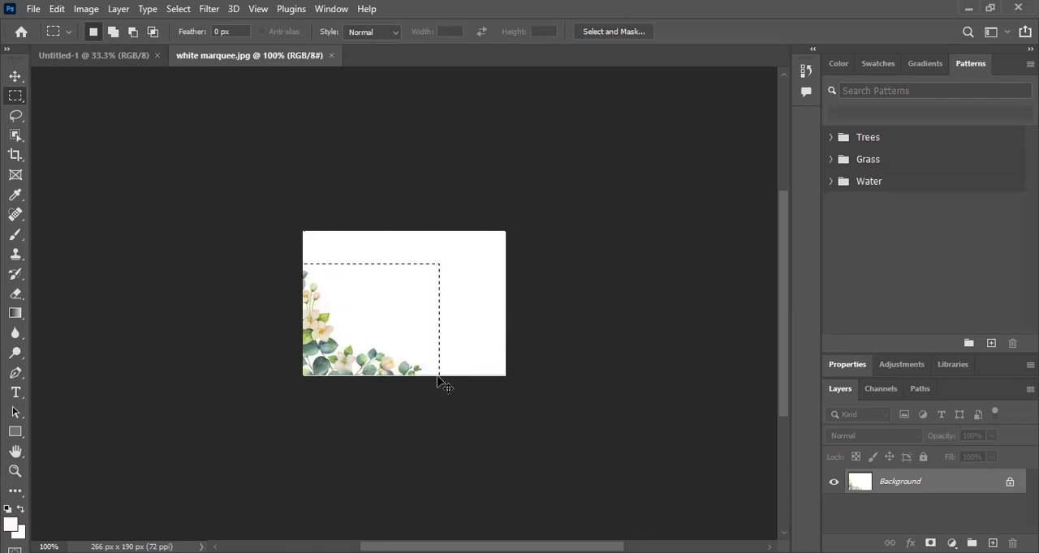
key(ctrl+t)
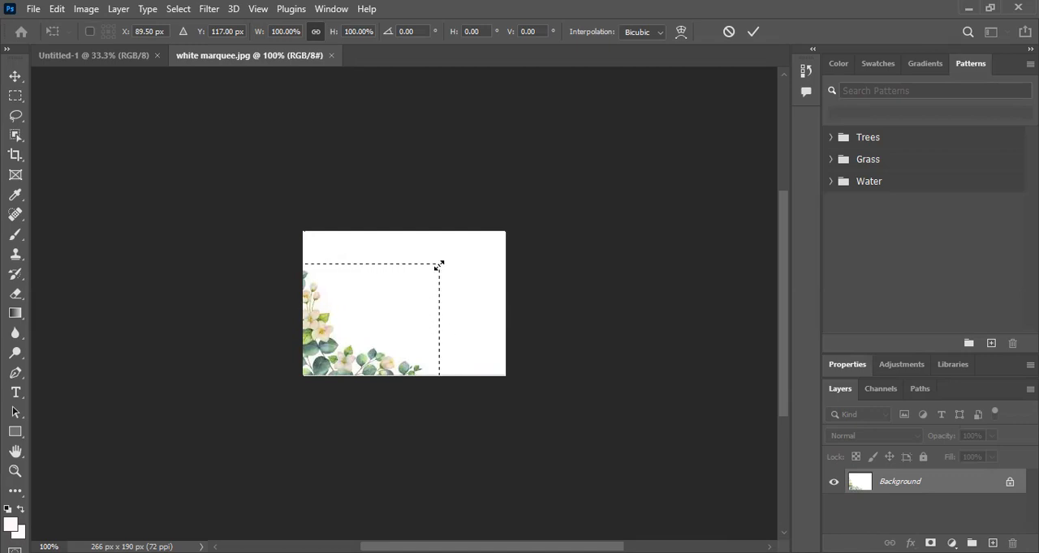
drag(438, 266, 434, 268)
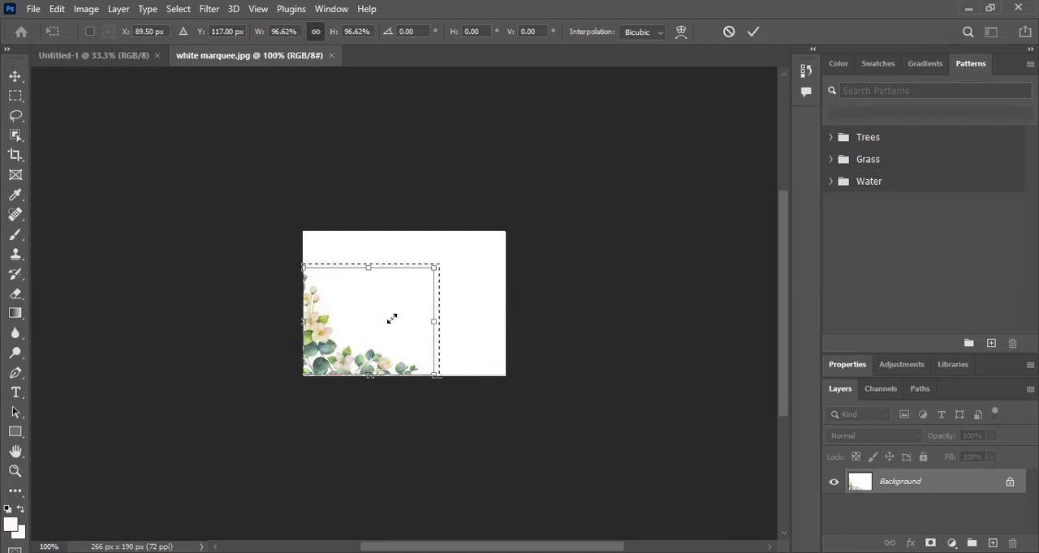
drag(384, 325, 403, 390)
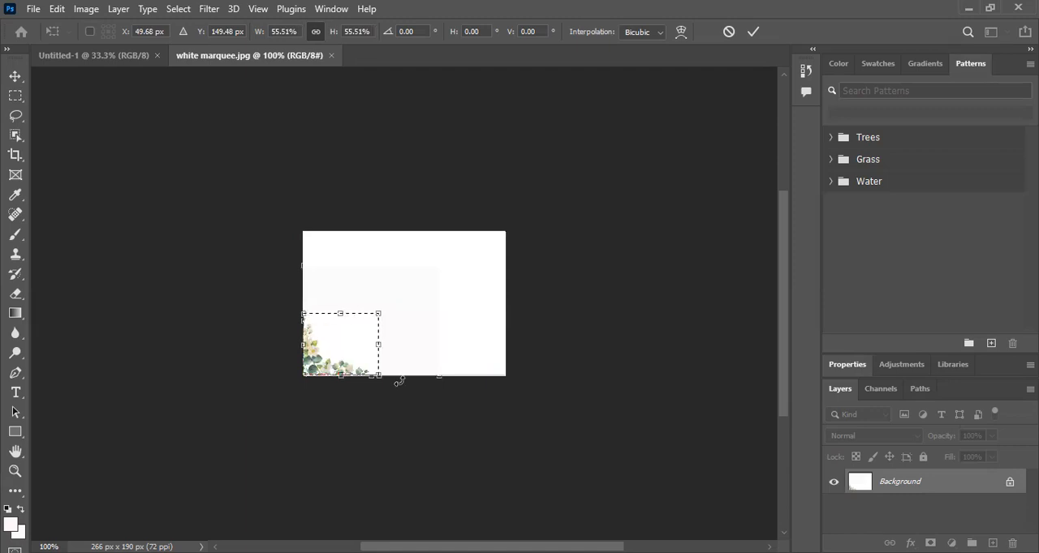
drag(378, 313, 386, 308)
drag(435, 272, 494, 229)
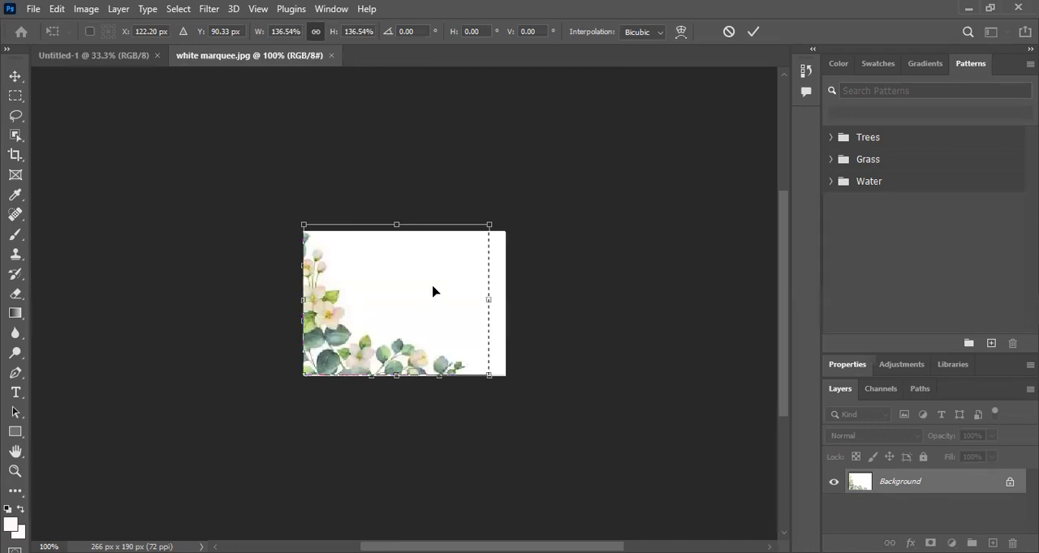
drag(489, 225, 487, 229)
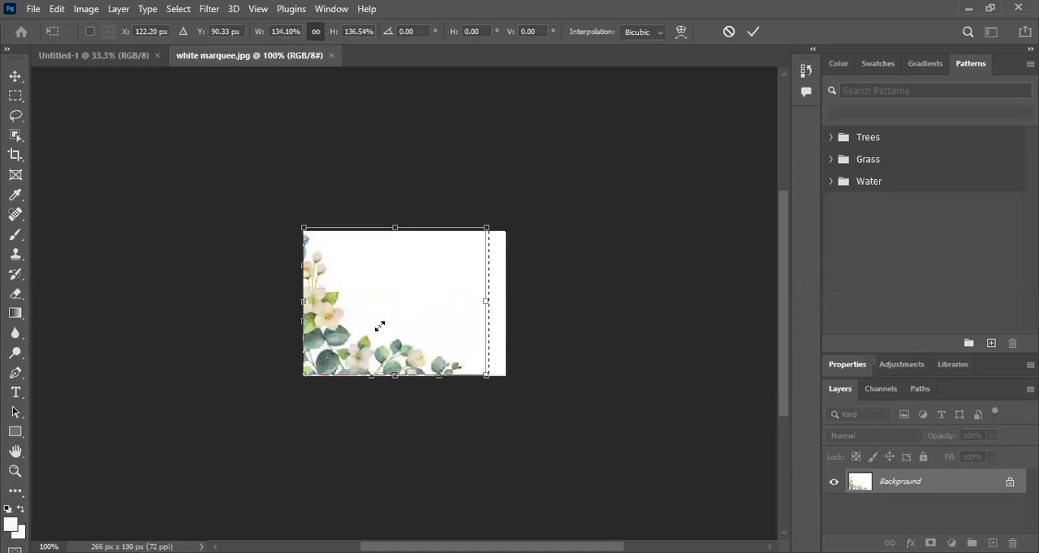
drag(379, 326, 384, 387)
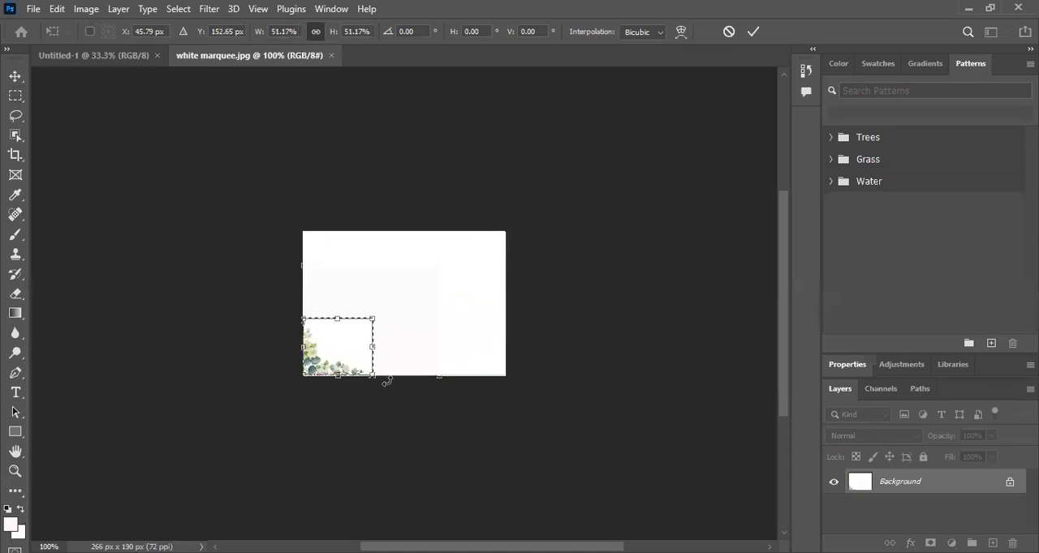
click(750, 33)
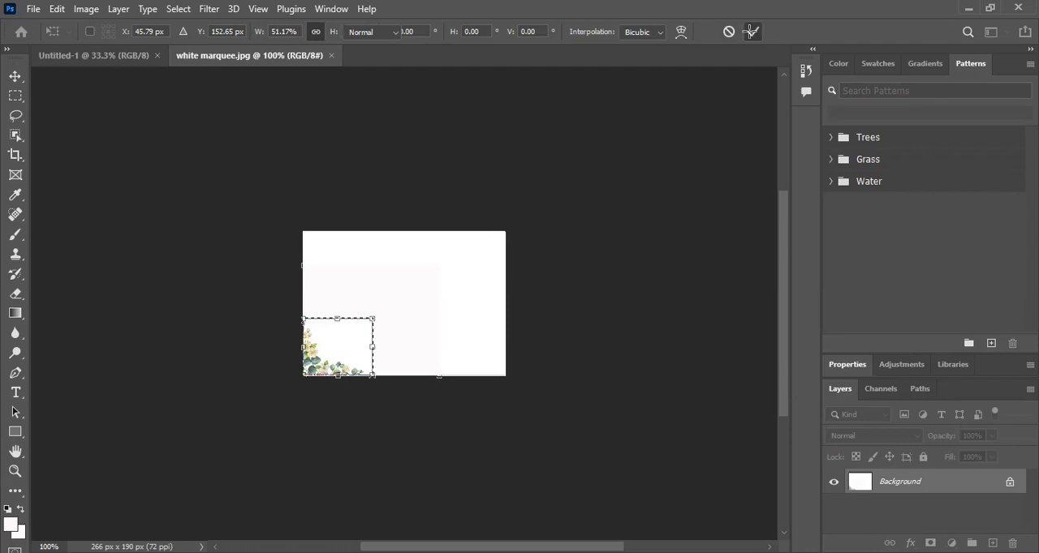
key(ctrl+d)
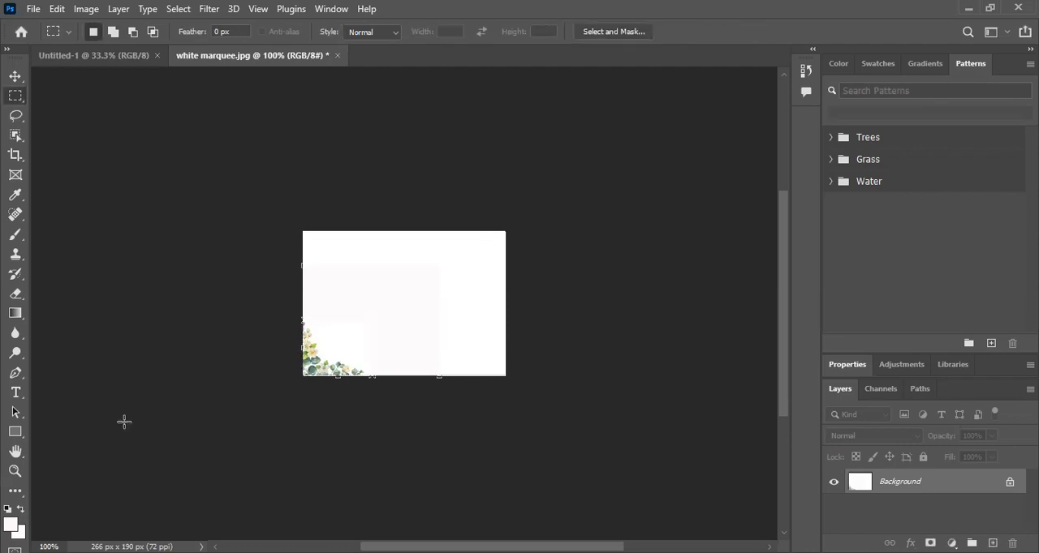
Step: Examine the area around the scaled flowers at 200%, and close white marquee.jpg without saving
click(15, 473)
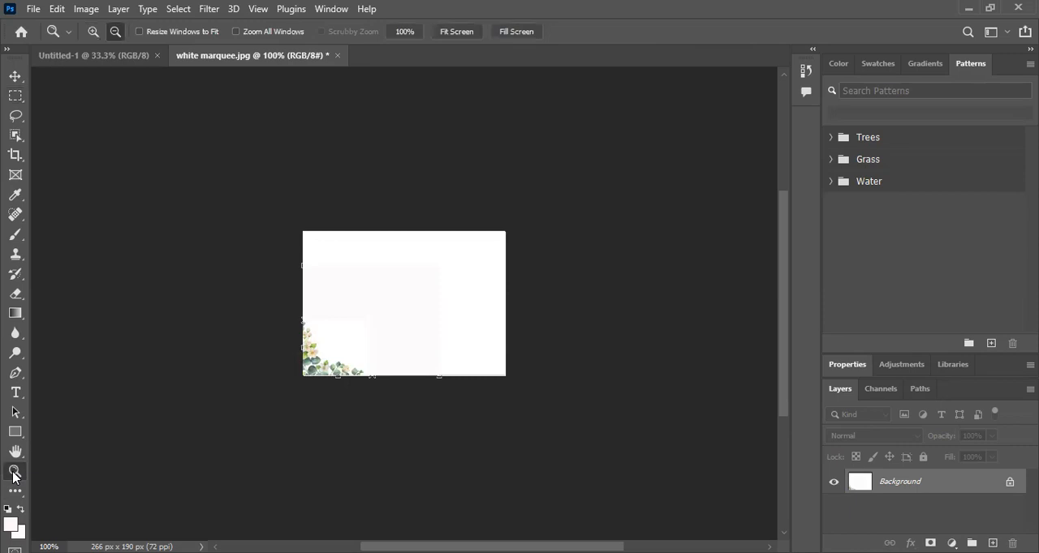
right_click(410, 293)
click(442, 321)
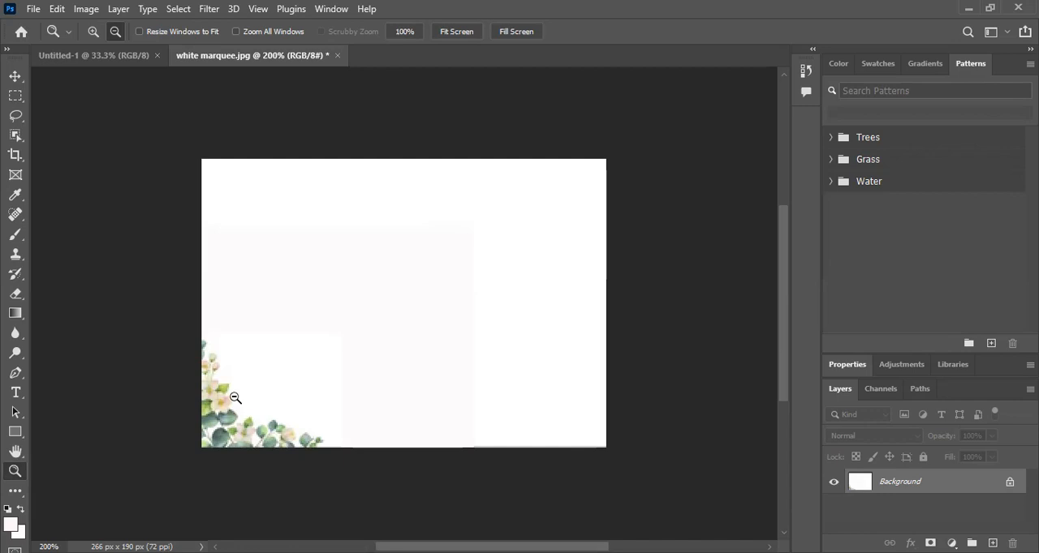
click(338, 57)
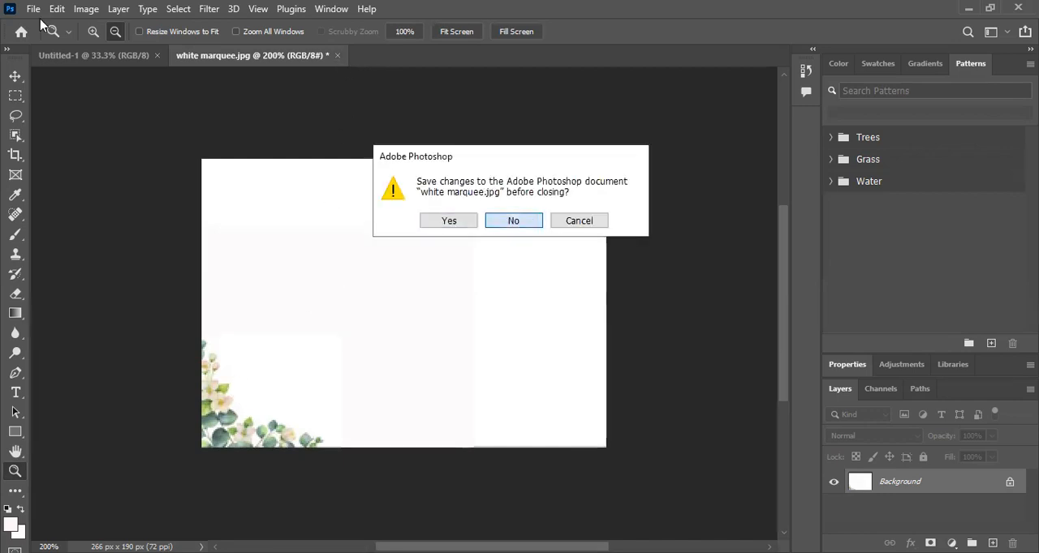
click(529, 222)
Step: Open a fresh copy of white marquee.jpg from the gd folder on the desktop
click(29, 10)
click(50, 37)
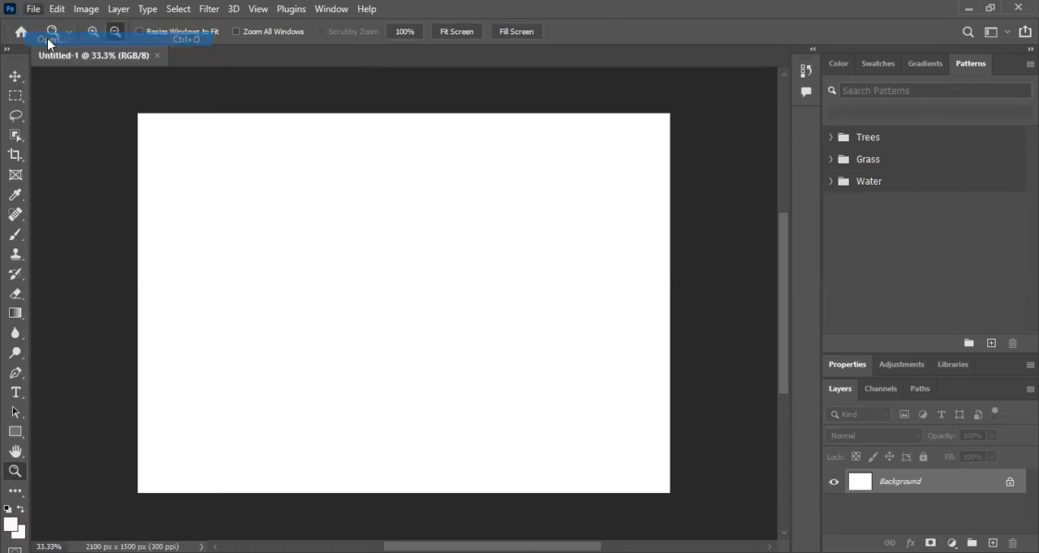
drag(510, 130, 505, 272)
click(197, 253)
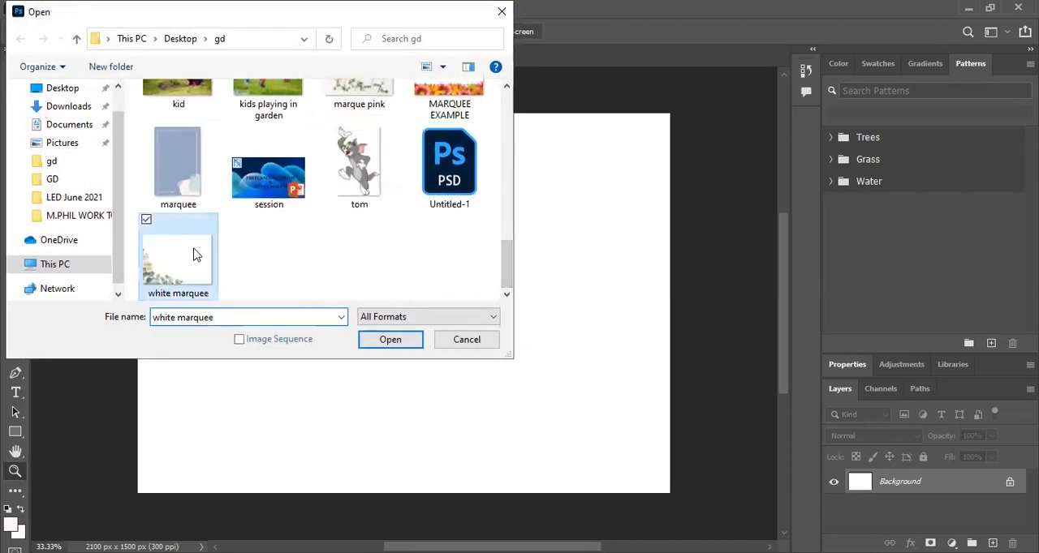
double_click(197, 250)
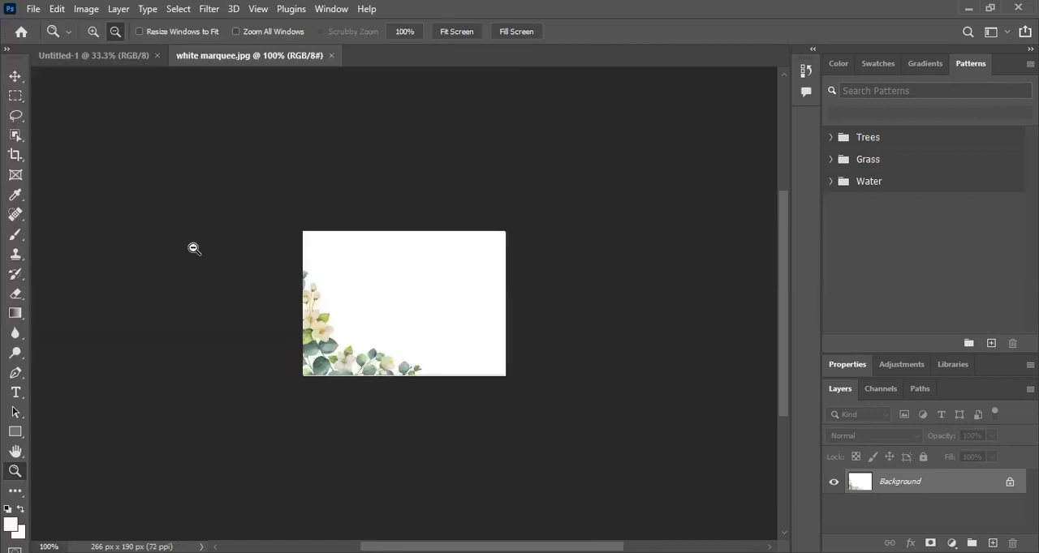
Step: Set both the foreground and background colours to white (ffffff) by sampling the blank area of the image
right_click(431, 299)
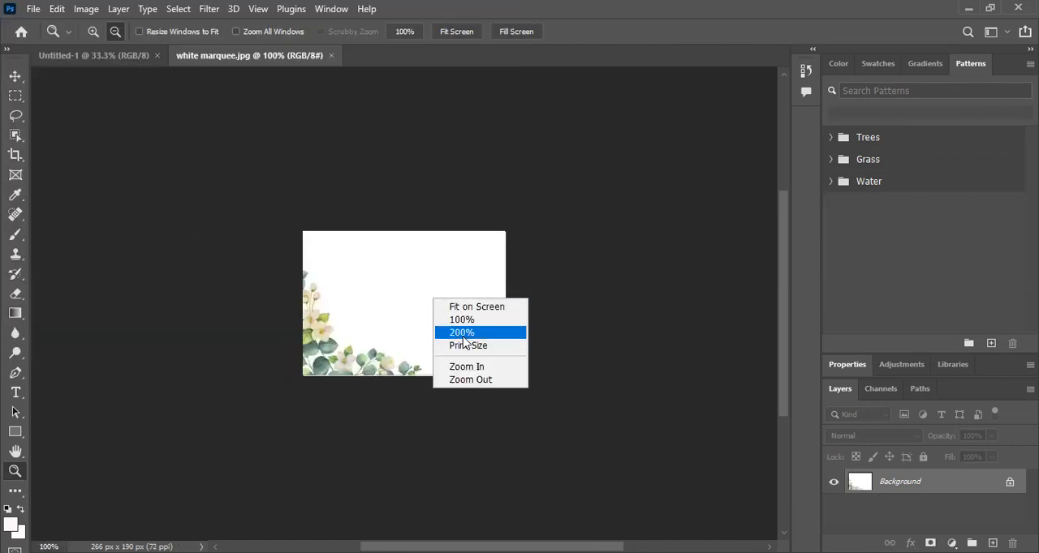
click(463, 333)
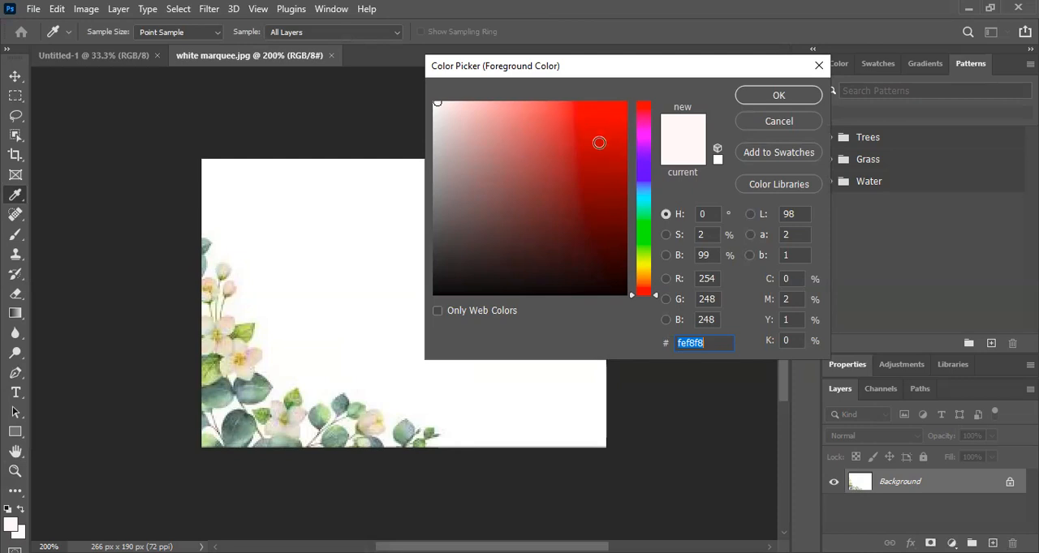
click(333, 249)
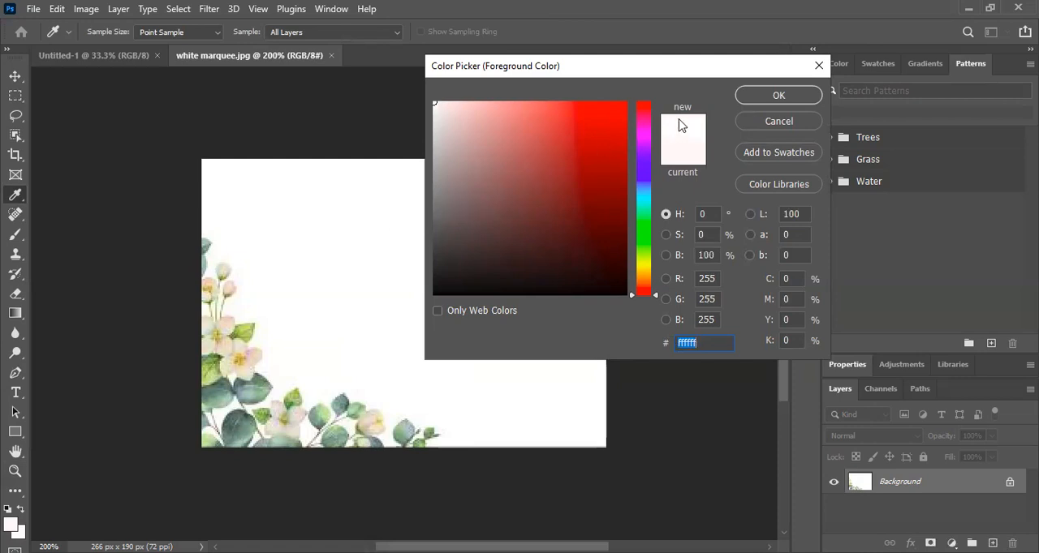
click(777, 96)
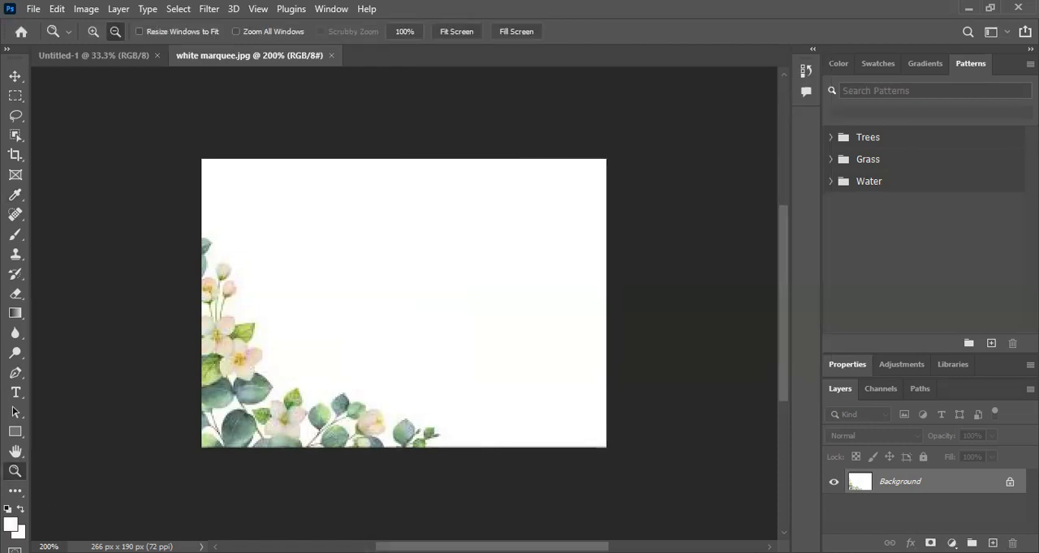
click(17, 531)
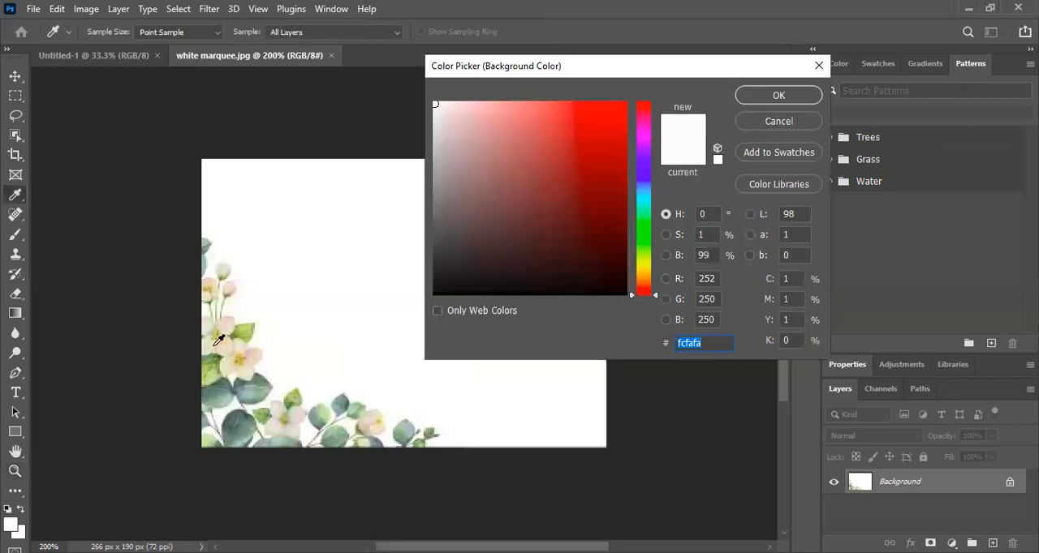
click(381, 247)
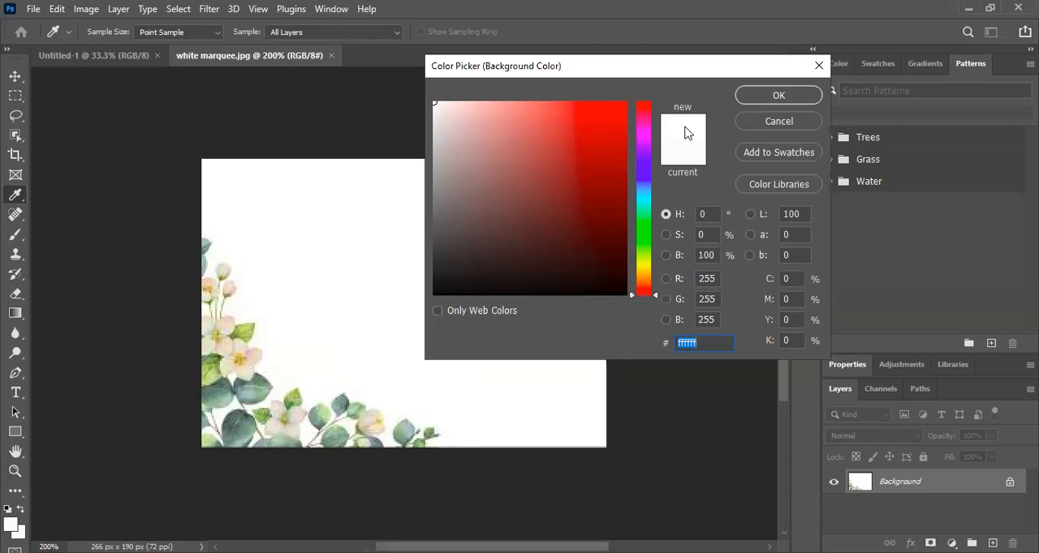
click(778, 95)
key(z)
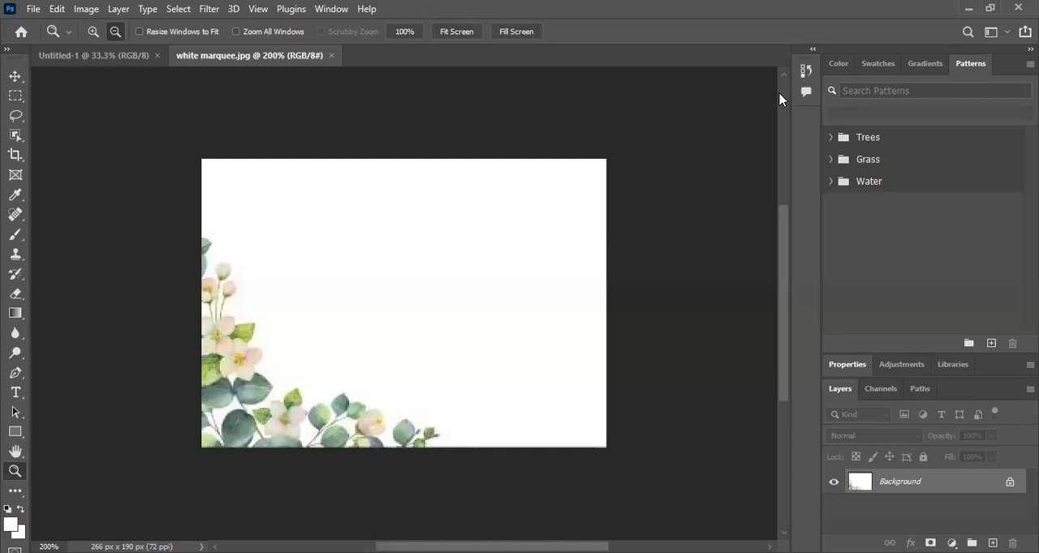
Step: Select the floral corner with the Rectangular Marquee, scale it proportionally to about 63%, apply the transform and deselect
click(15, 97)
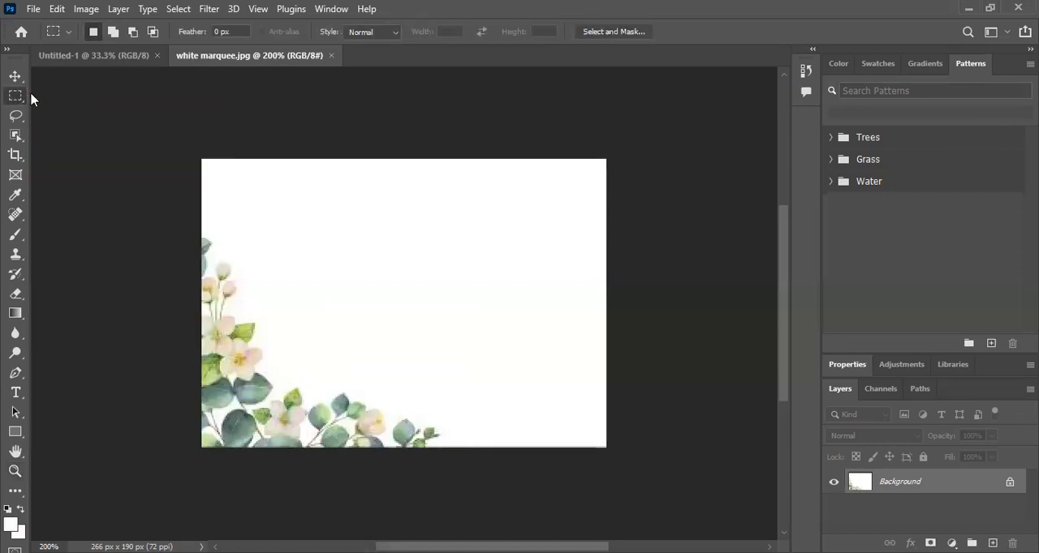
right_click(16, 97)
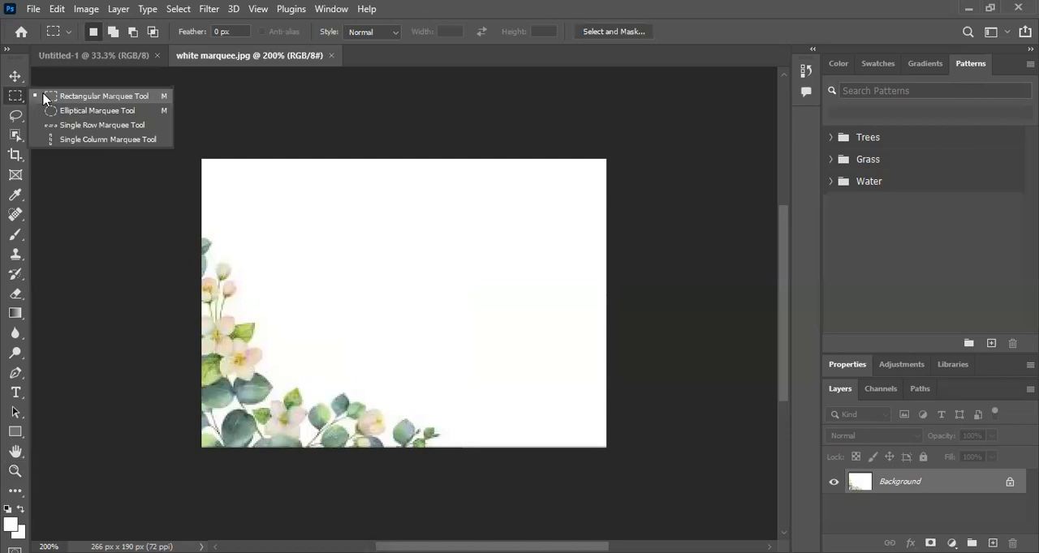
click(45, 97)
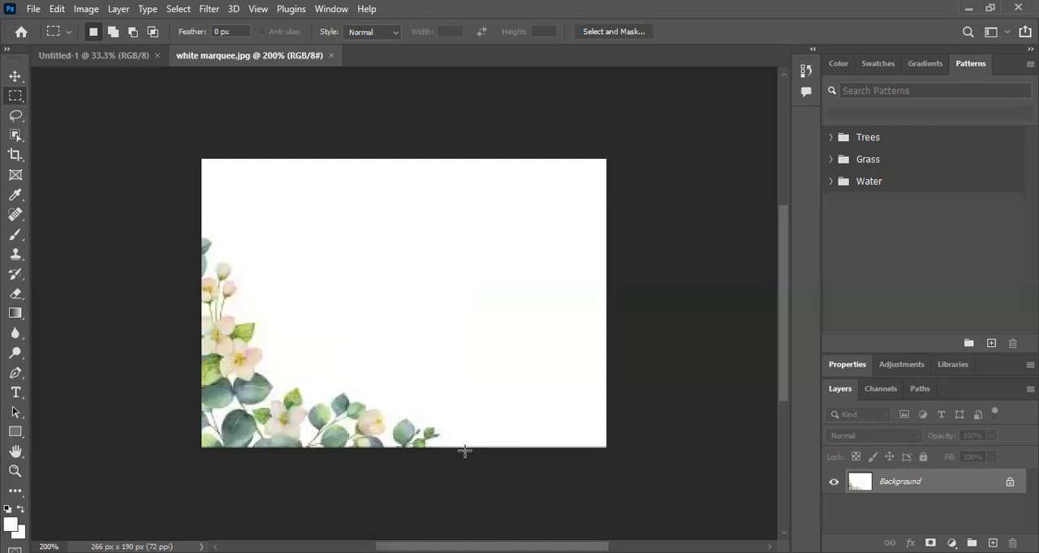
key(ctrl+t)
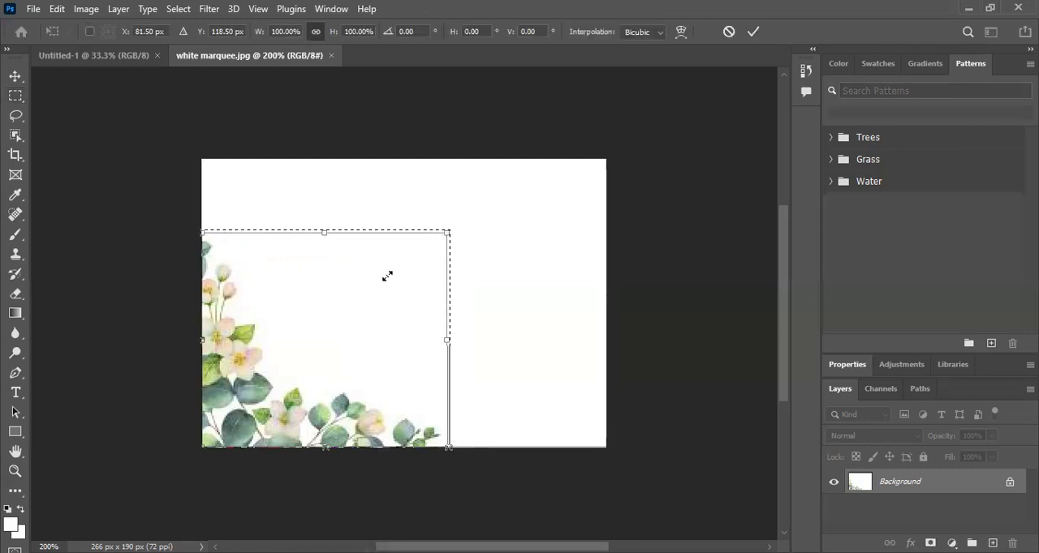
drag(447, 233, 346, 302)
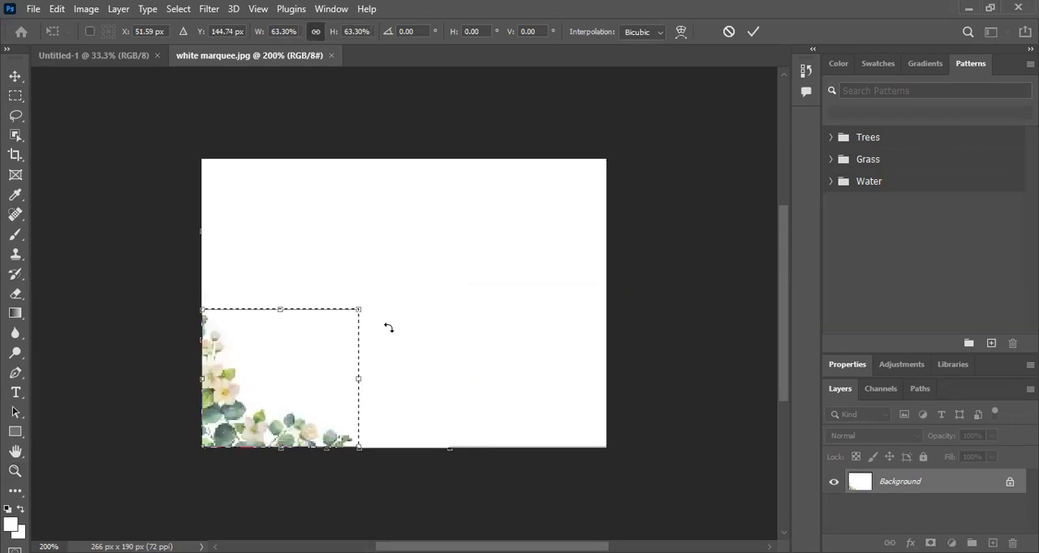
click(753, 34)
click(695, 325)
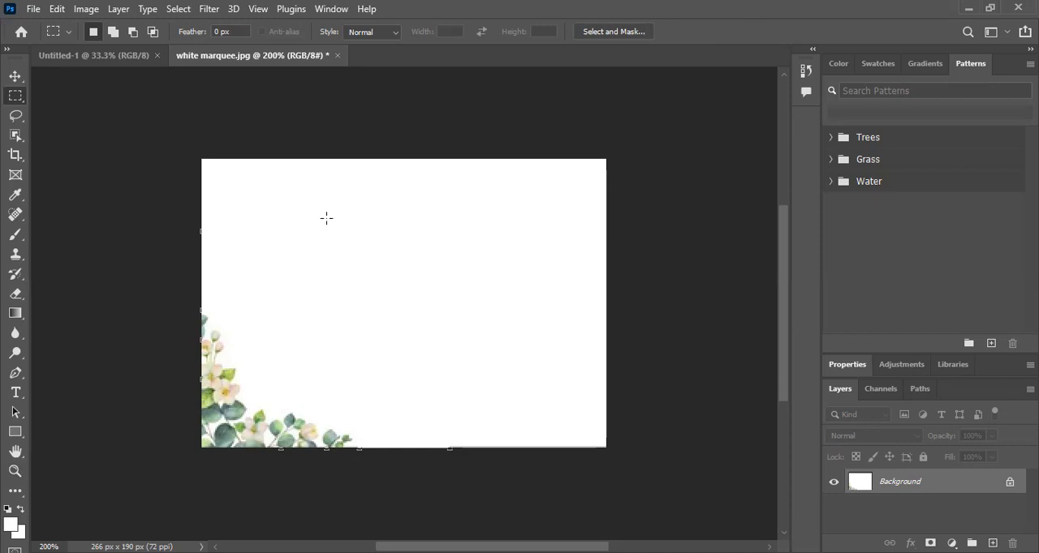
Step: Close white marquee.jpg without saving and open MARQUEE EXAMPLE.jpg
click(338, 56)
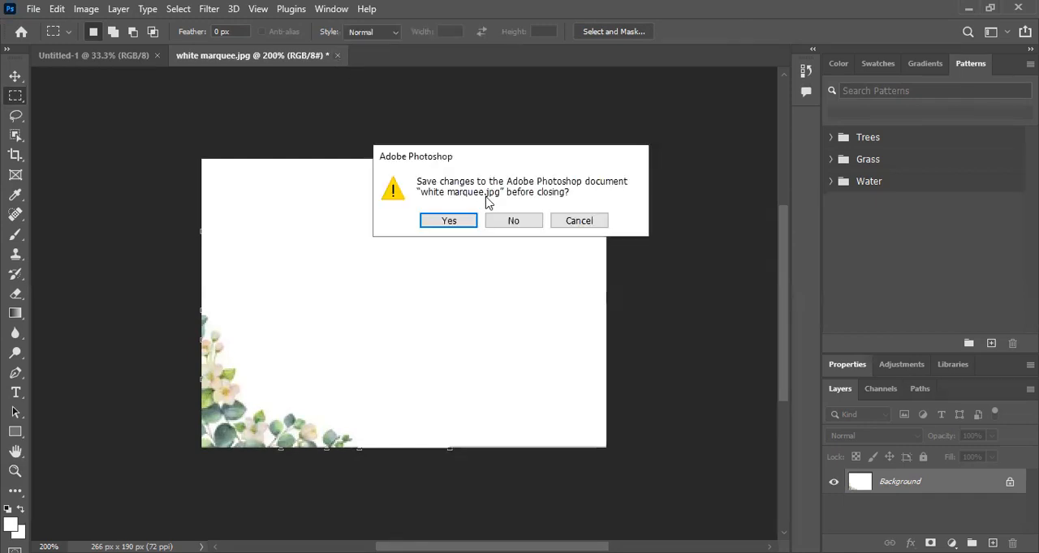
click(512, 226)
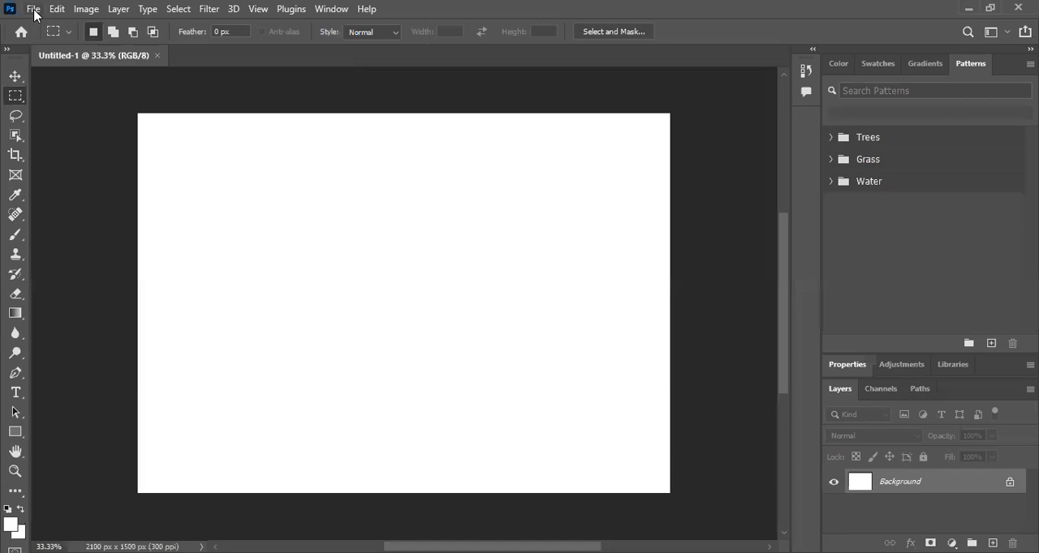
click(34, 14)
click(45, 39)
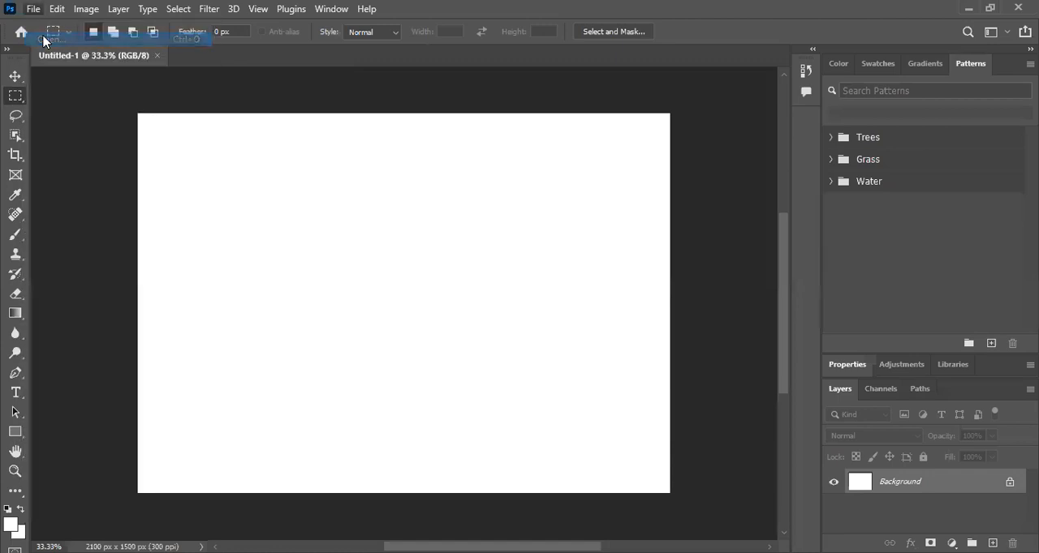
drag(509, 122, 507, 243)
click(446, 226)
double_click(446, 226)
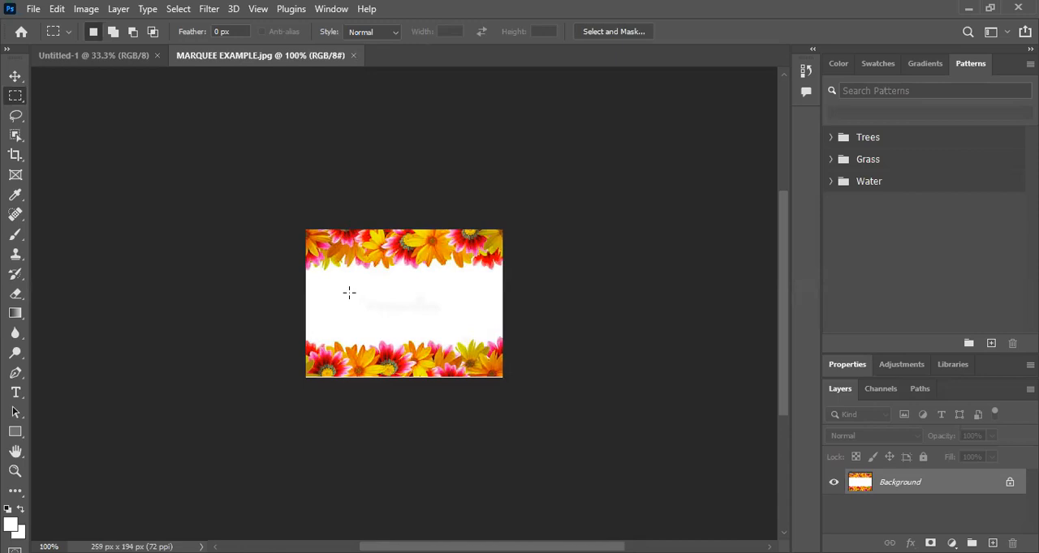
Step: Set both the foreground and background colours to white (ffffff), matching the blank centre of the flower image
click(13, 526)
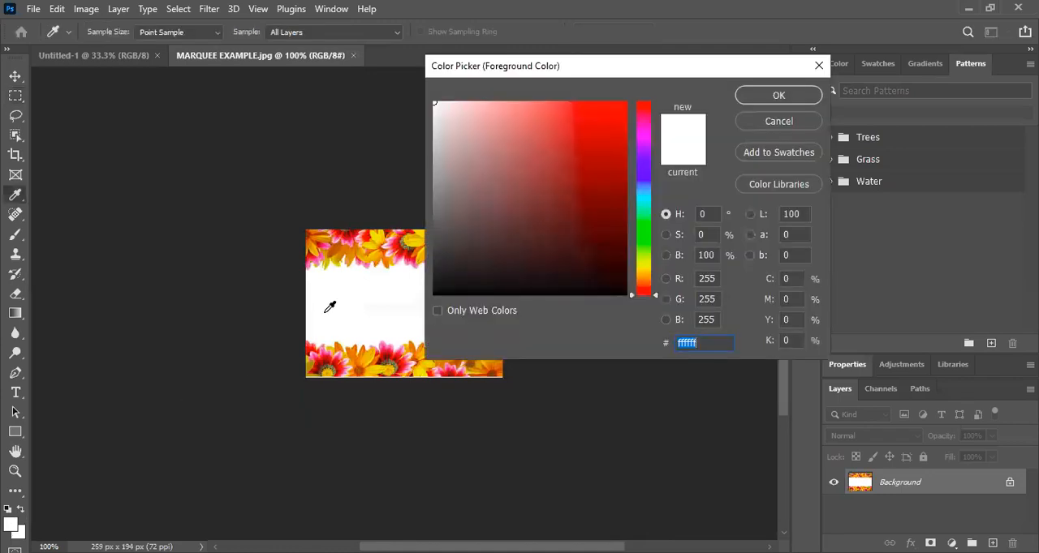
click(340, 289)
click(779, 101)
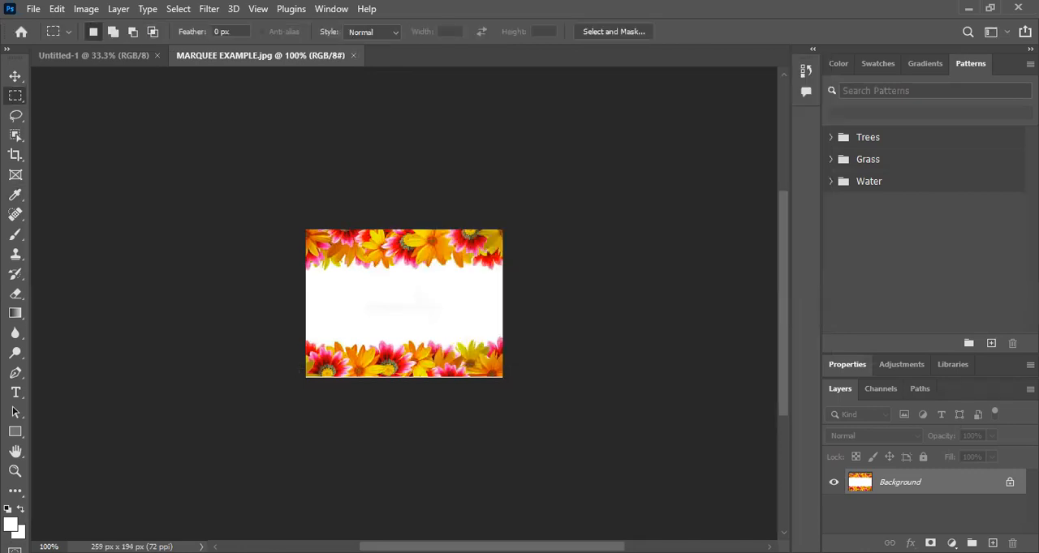
click(18, 533)
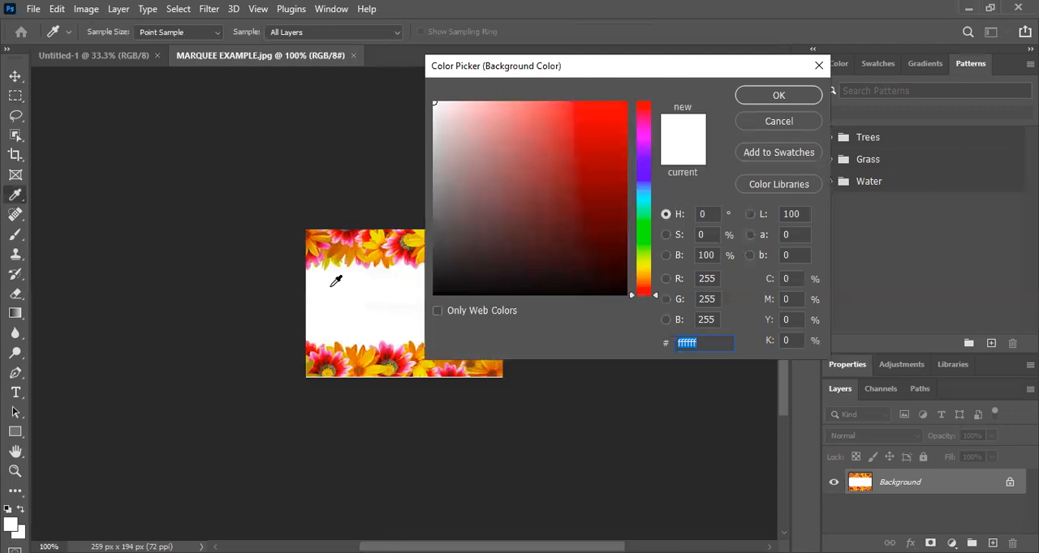
click(775, 97)
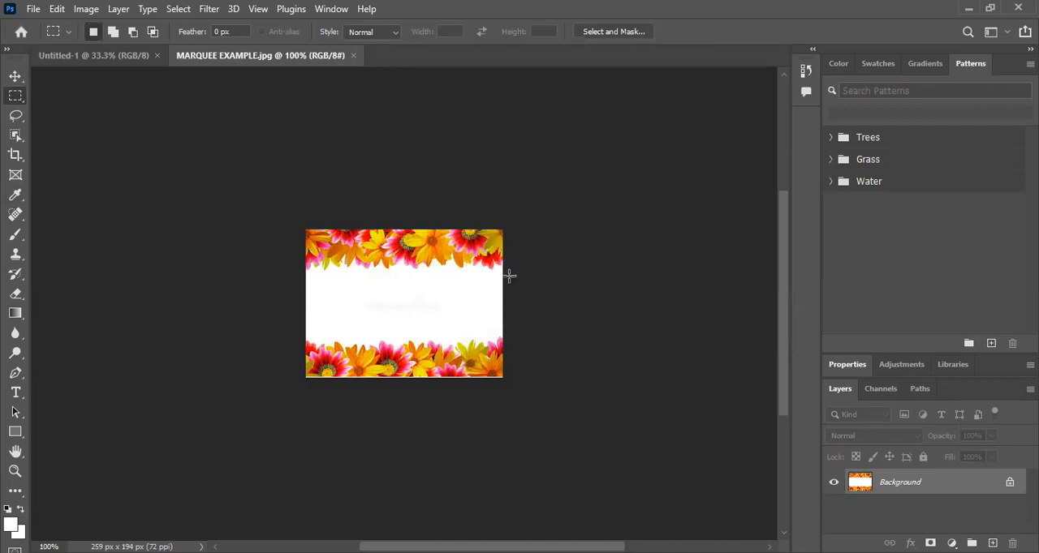
Step: Select the upper flower band with the Rectangular Marquee, move it up to about Y 11.5 px with Free Transform, and apply the transform
drag(501, 279, 503, 285)
key(ctrl+t)
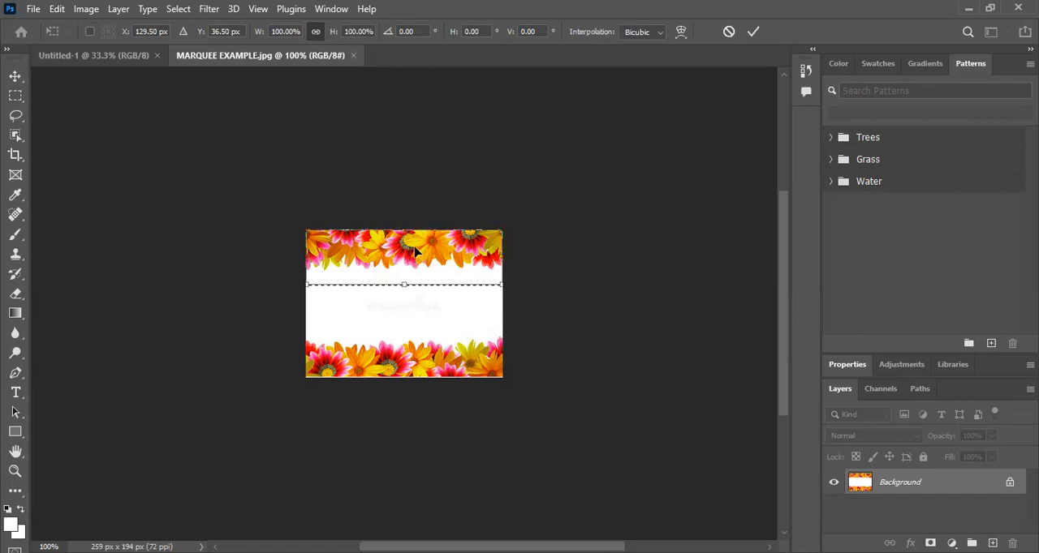
drag(415, 270, 415, 250)
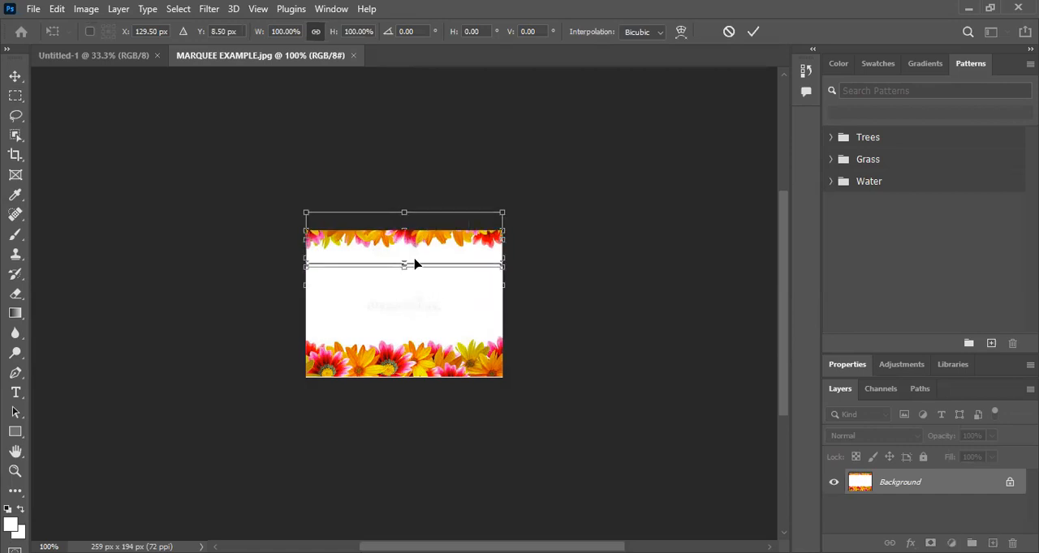
key(ctrl+z)
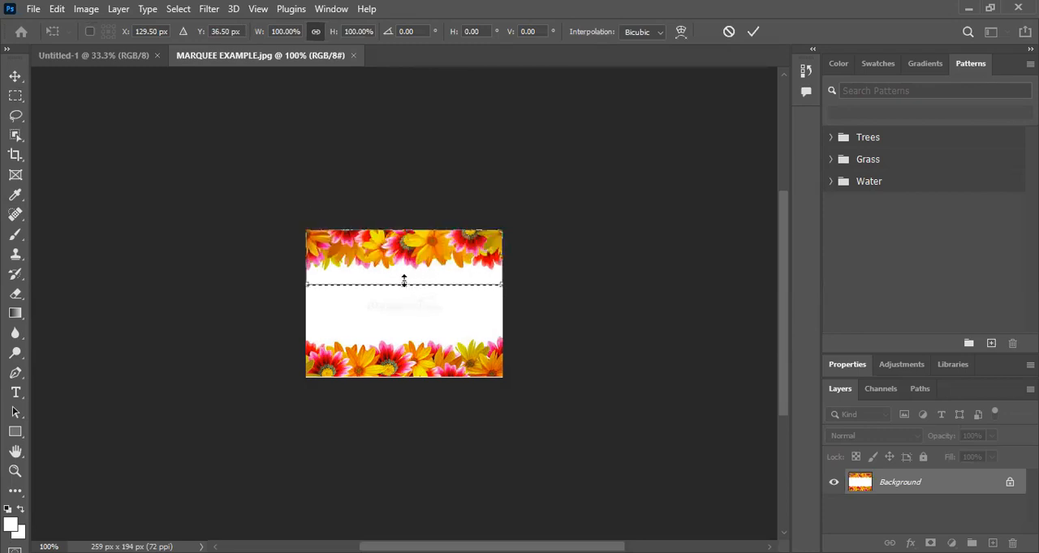
mouse_move(404, 283)
mouse_down()
mouse_move(405, 270)
mouse_move(405, 284)
mouse_up()
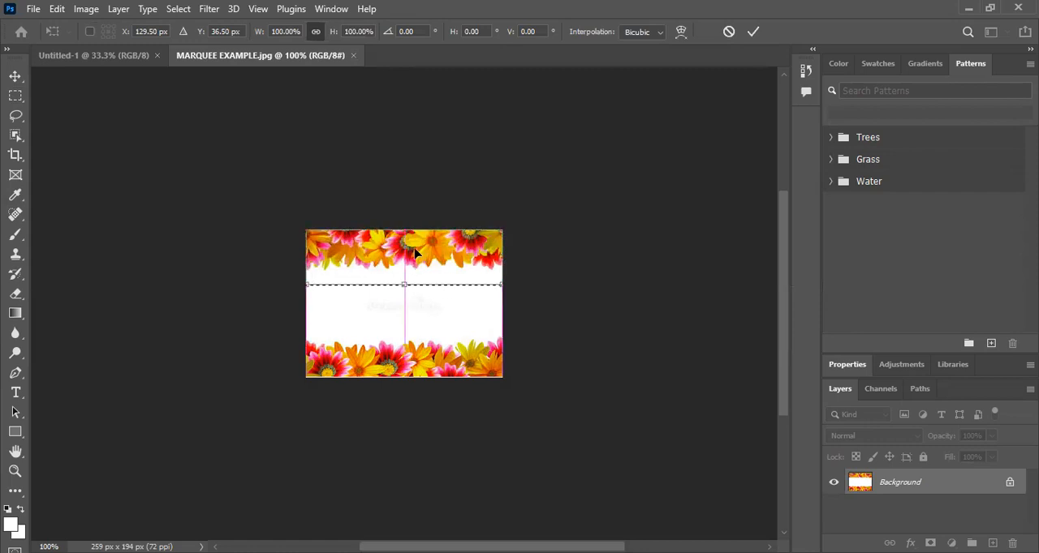
drag(415, 245, 418, 245)
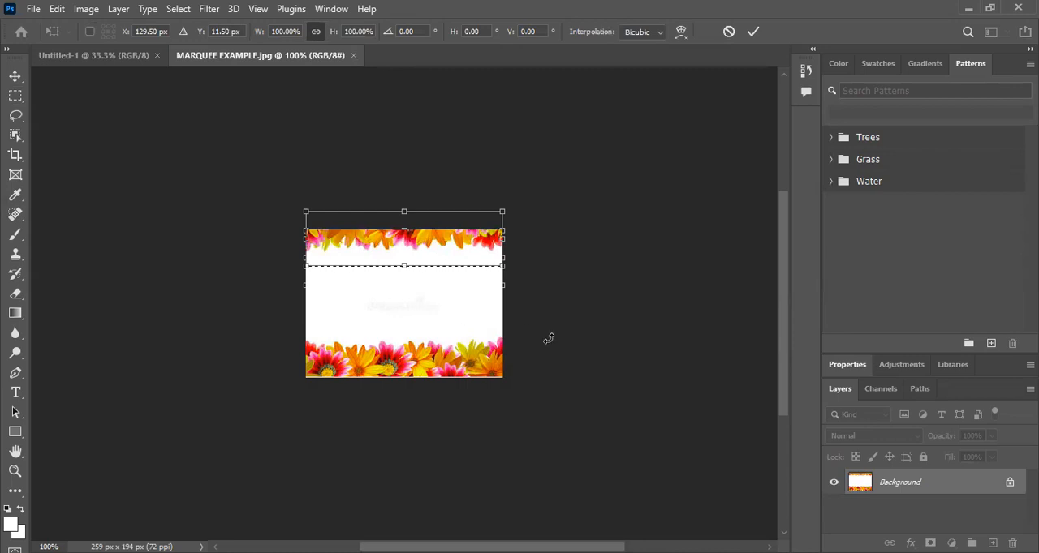
click(751, 32)
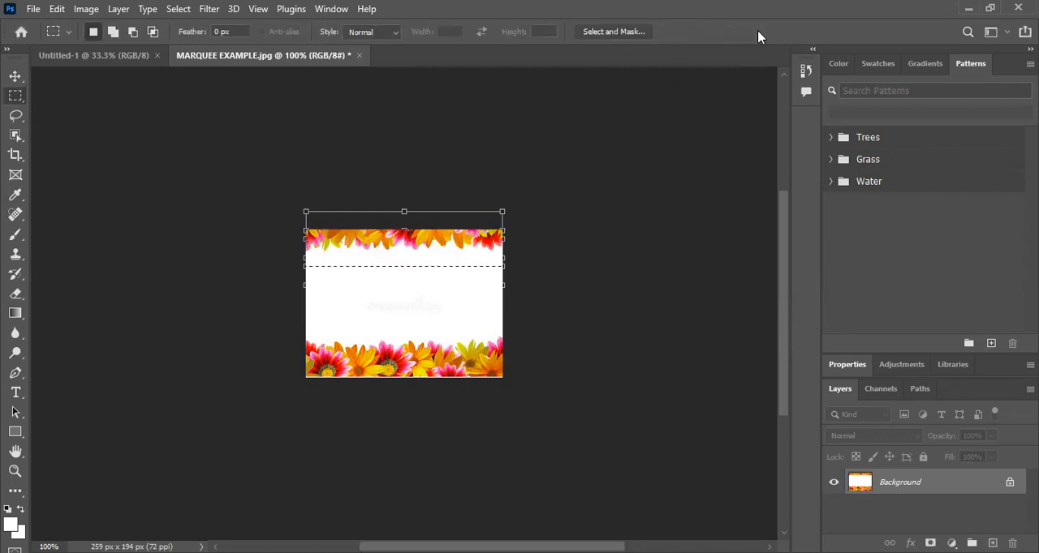
Step: Select the lower flower band with the Rectangular Marquee and shift it down to about Y 182.5 px with Free Transform
drag(306, 333, 348, 345)
click(308, 339)
drag(484, 372, 503, 378)
click(304, 326)
drag(506, 378, 300, 331)
key(ctrl+t)
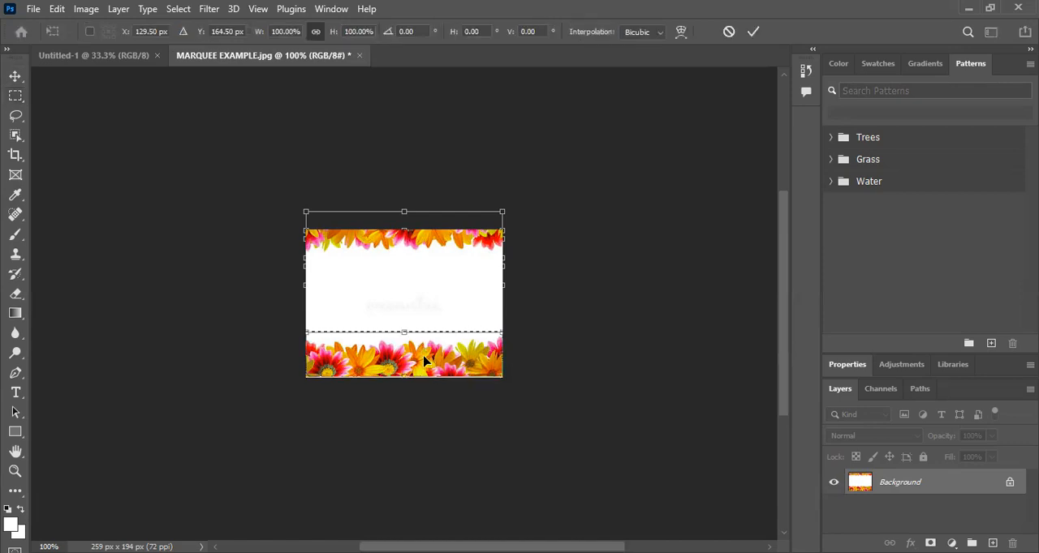
drag(423, 362, 424, 362)
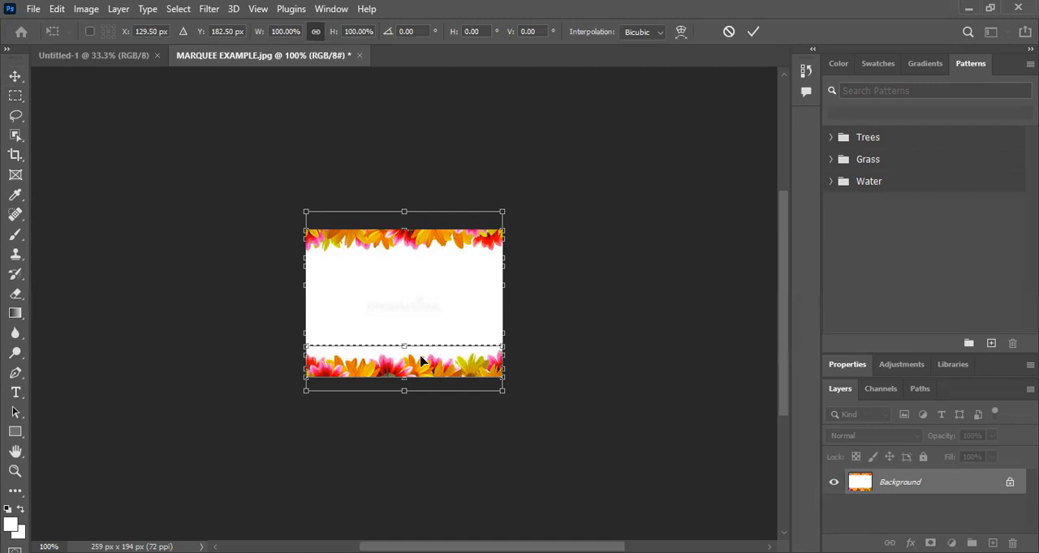
Step: Rotate the lower flower band to about -89.3° and move it about 109 px across to the image's right edge
right_click(421, 362)
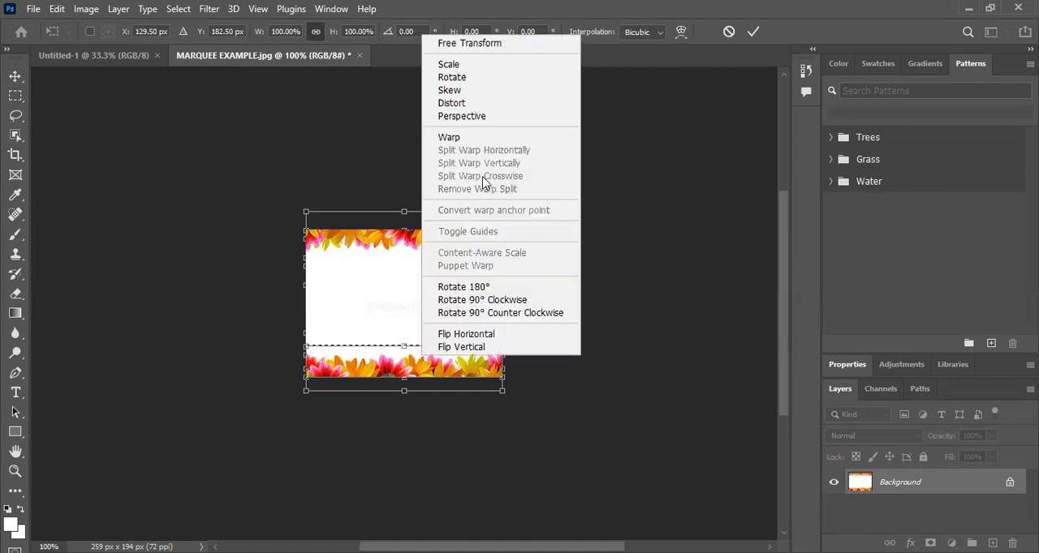
click(505, 77)
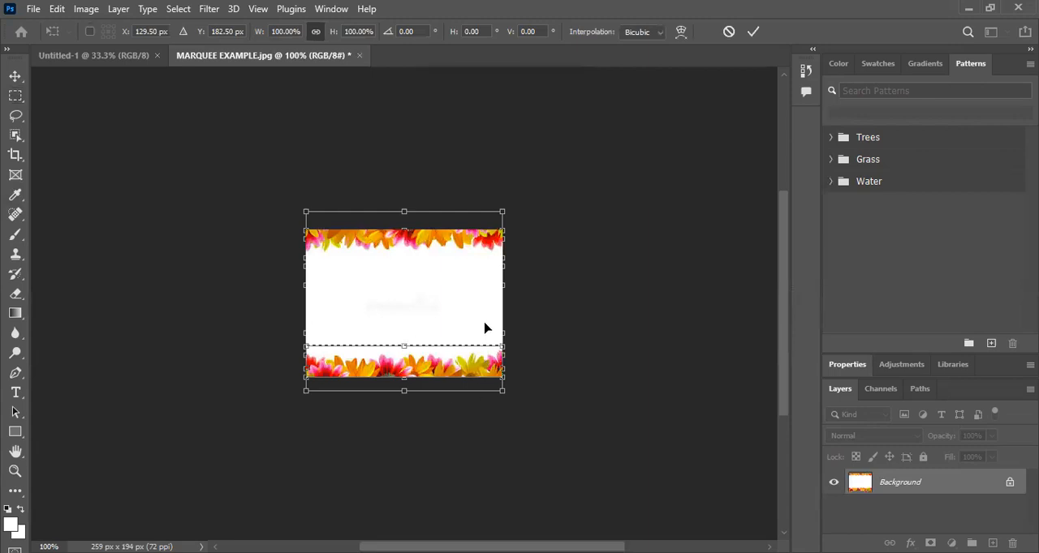
drag(484, 328, 476, 292)
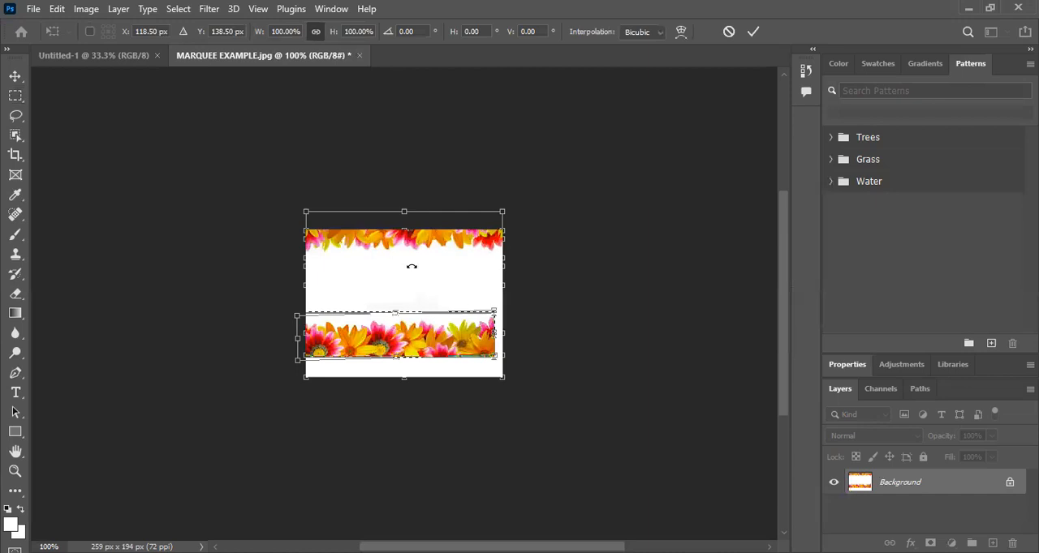
drag(410, 266, 328, 319)
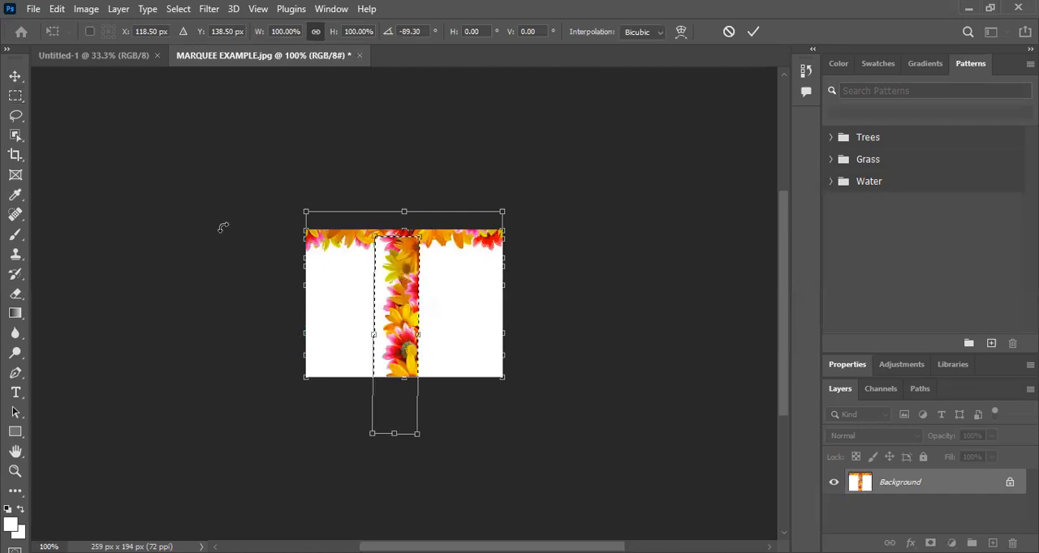
click(15, 76)
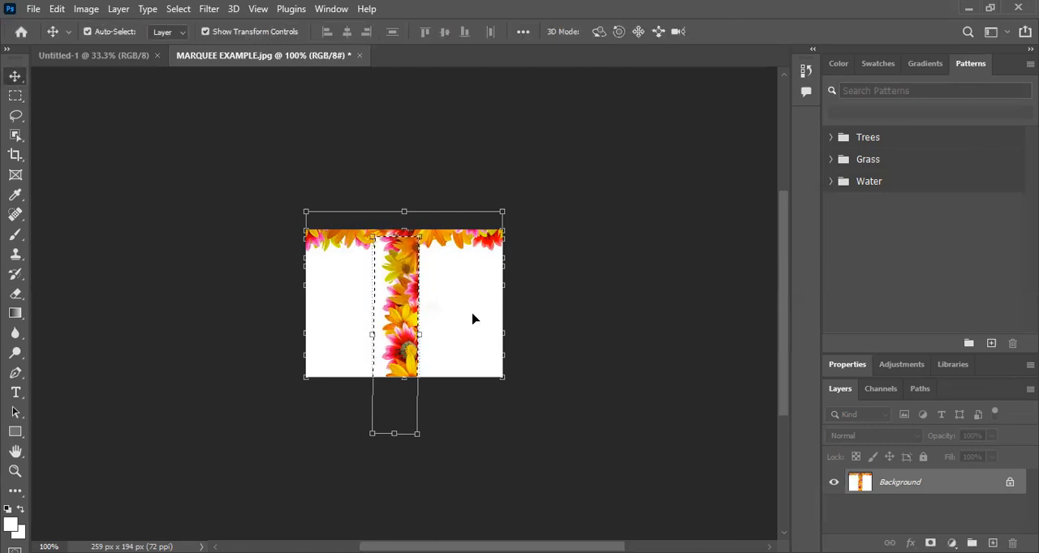
drag(401, 319, 490, 319)
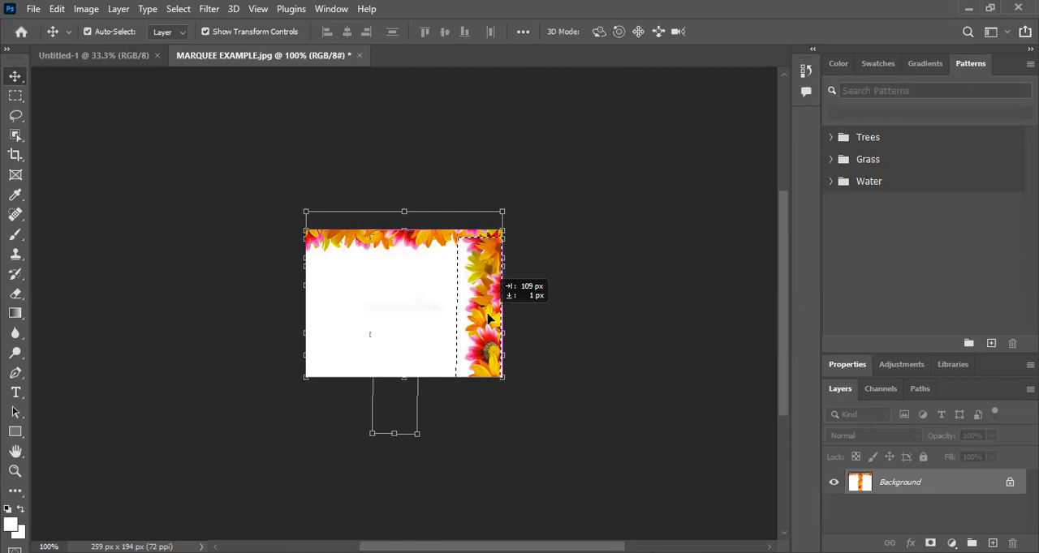